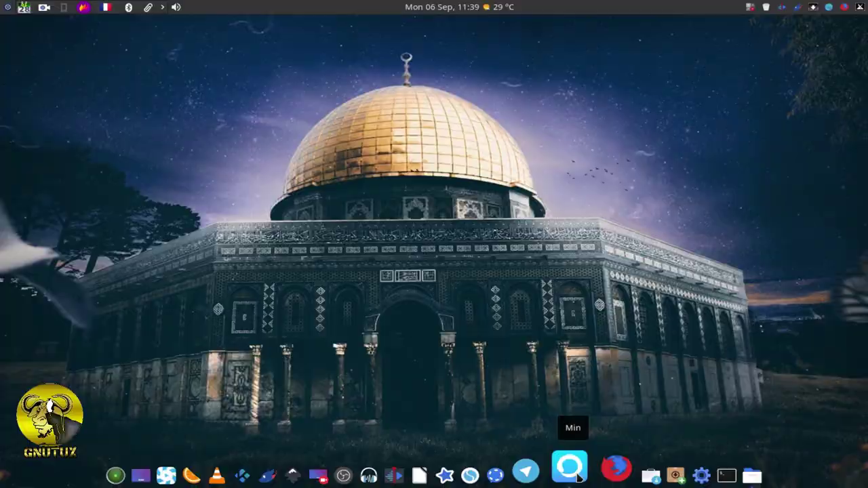
Open the Min browser on the Searx Belgium page and focus its search field
left_click(573, 475)
left_click(367, 191)
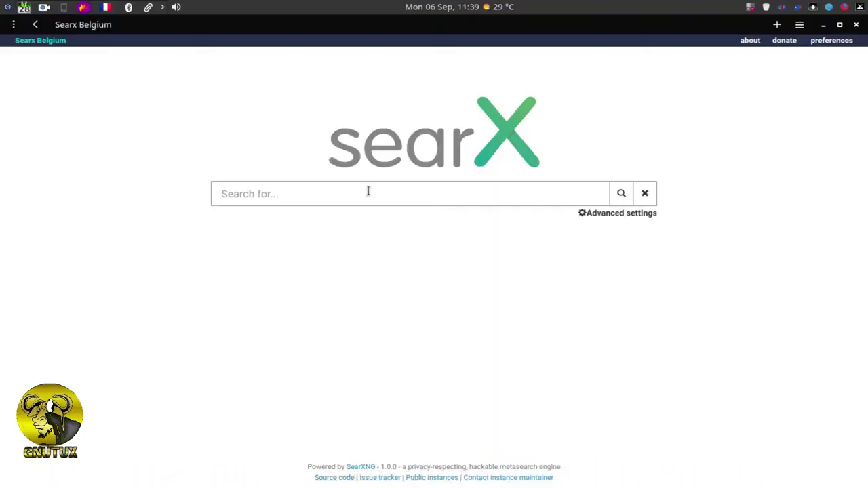
Search searX for 'gimagereader' to get the general web results
type("gimag")
type("ereader")
key("Return")
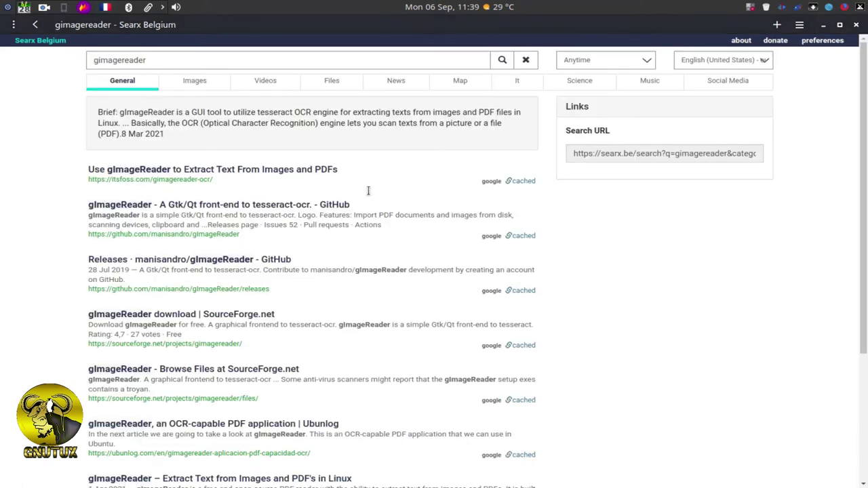
Open the gImageReader GitHub repository result and skim its README
left_click(197, 207)
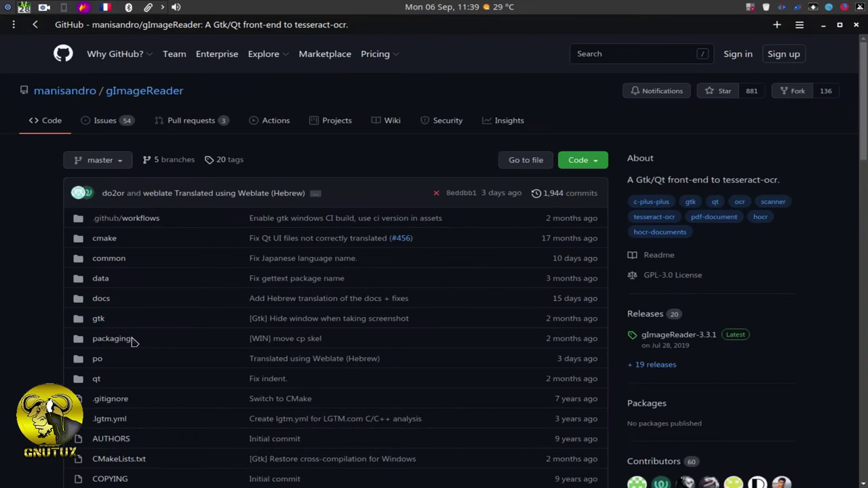
scroll(246, 446, "down", 4)
scroll(244, 444, "down", 1)
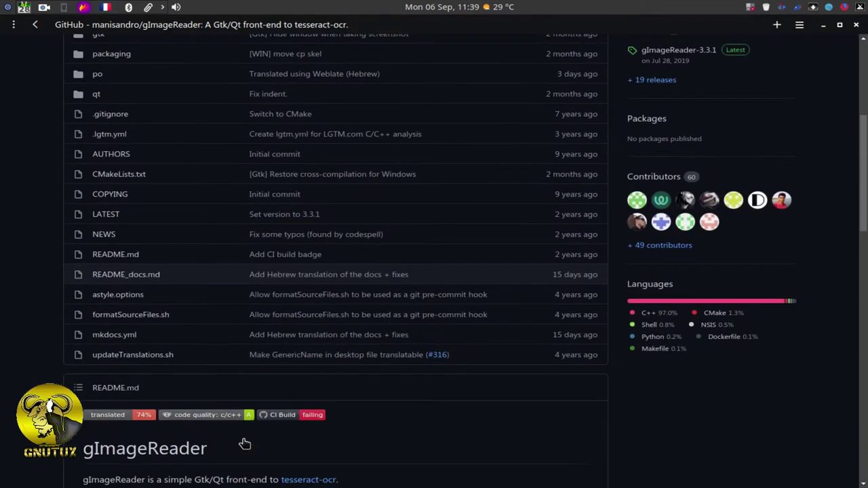
scroll(243, 442, "down", 3)
scroll(257, 393, "down", 2)
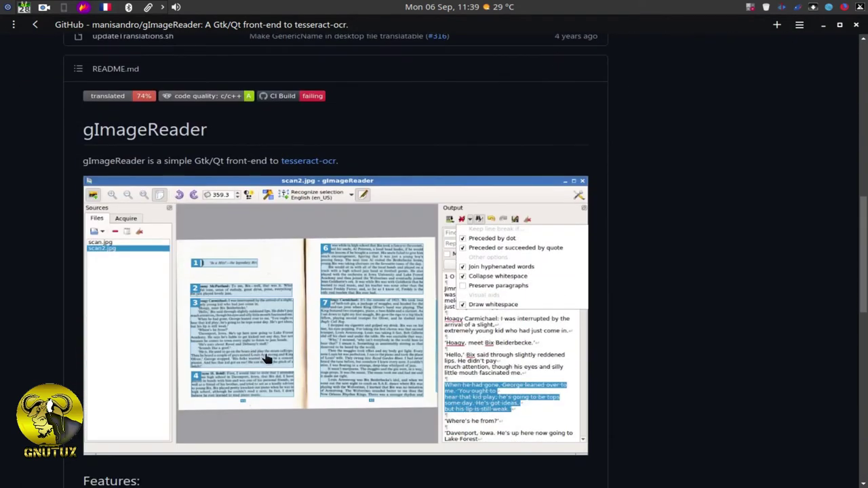
scroll(467, 353, "down", 2)
scroll(468, 354, "up", 3)
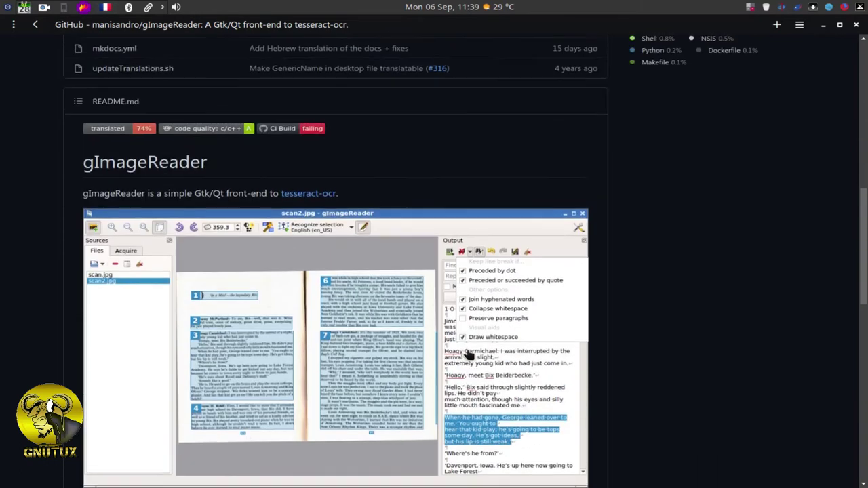
scroll(468, 354, "up", 5)
scroll(460, 351, "up", 2)
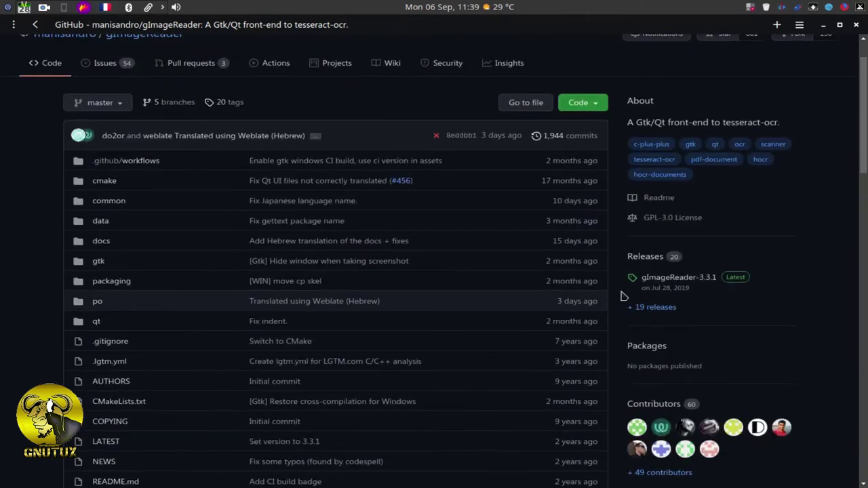
Review the gImageReader 3.3.1 release assets, then launch MX Package Installer
left_click(656, 308)
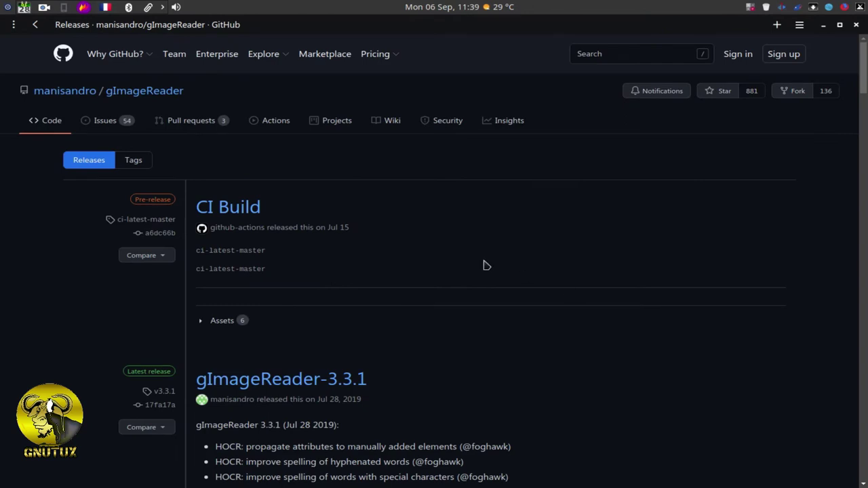
scroll(468, 261, "down", 5)
scroll(305, 238, "up", 3)
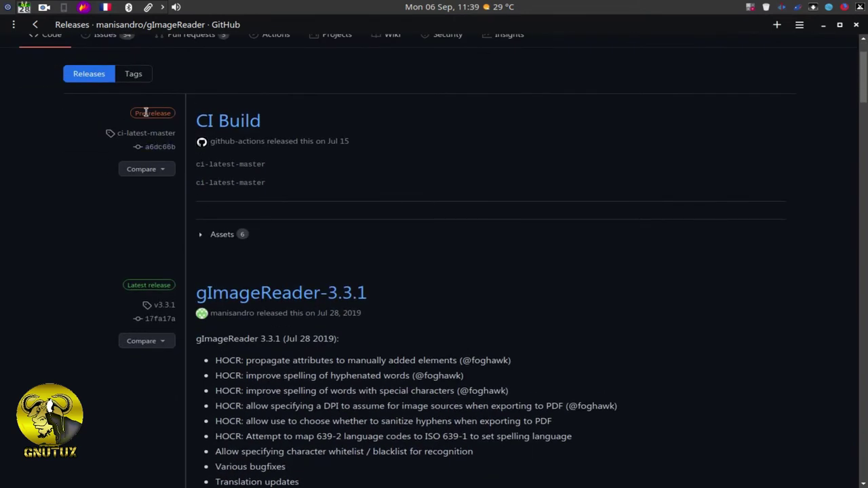
scroll(176, 302, "down", 2)
scroll(203, 316, "down", 1)
scroll(215, 320, "down", 1)
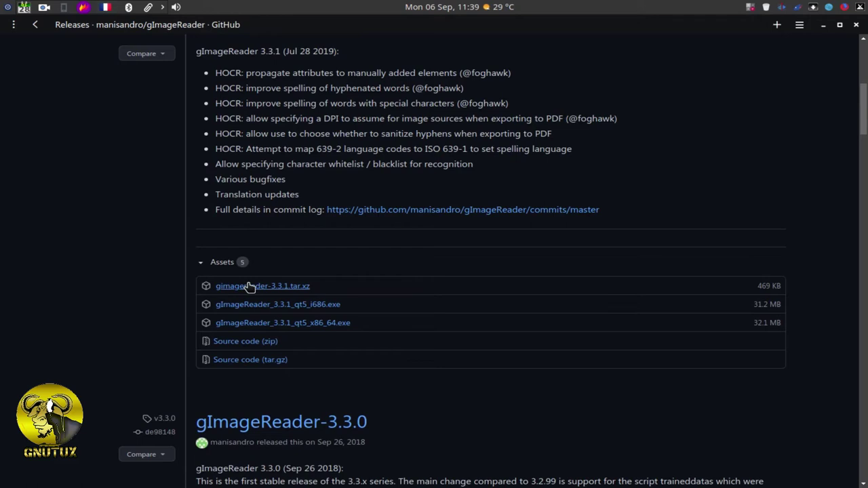
scroll(265, 286, "up", 2)
scroll(264, 287, "up", 3)
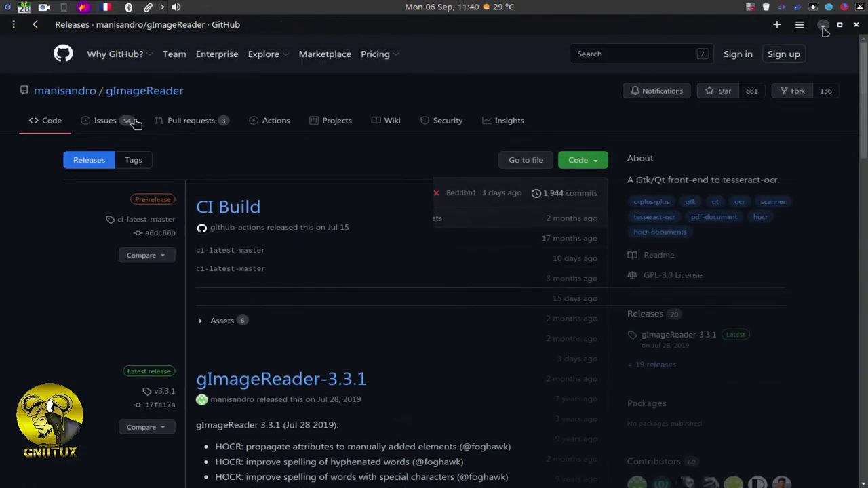
left_click(655, 478)
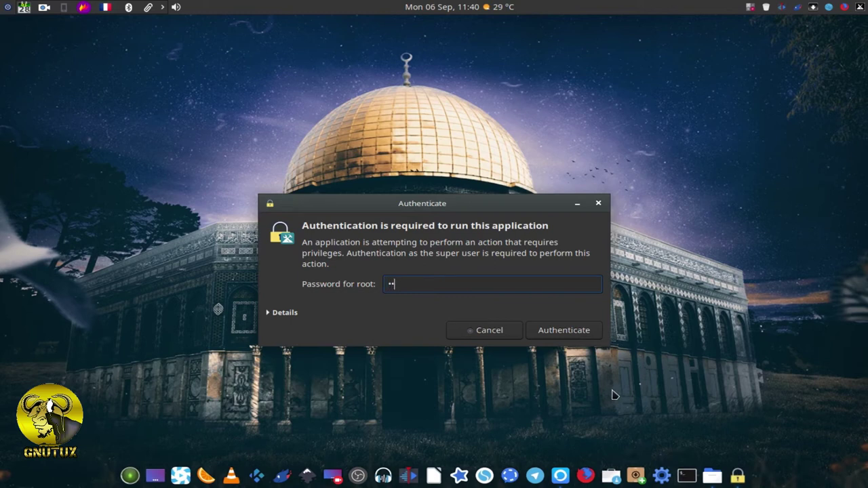
Authenticate as root and mark gimagereader for installation with recommended packages
key("Return")
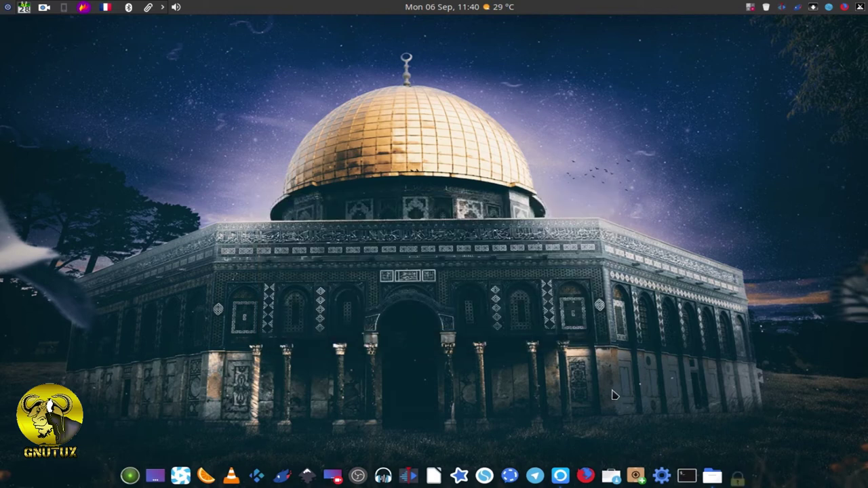
left_click(132, 49)
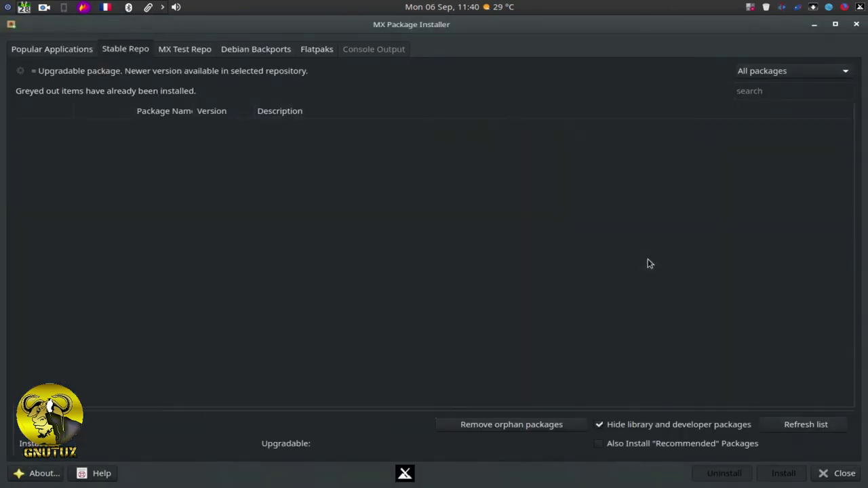
type("imagimage")
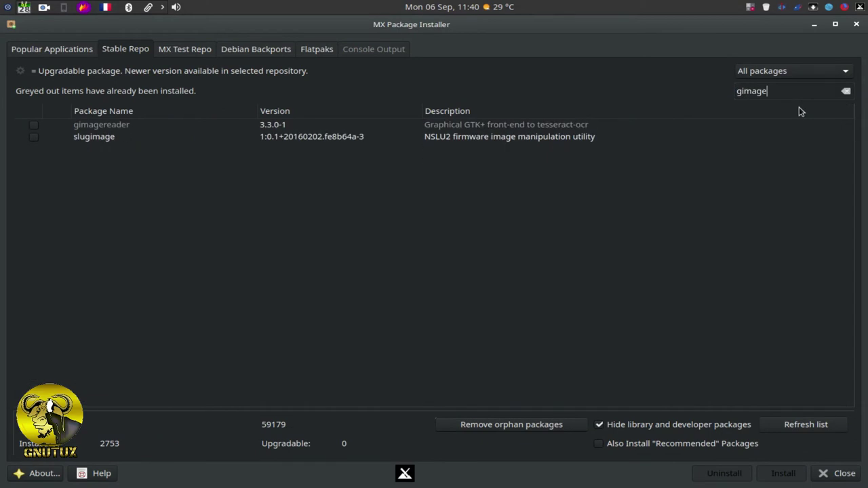
type("re")
left_click(196, 127)
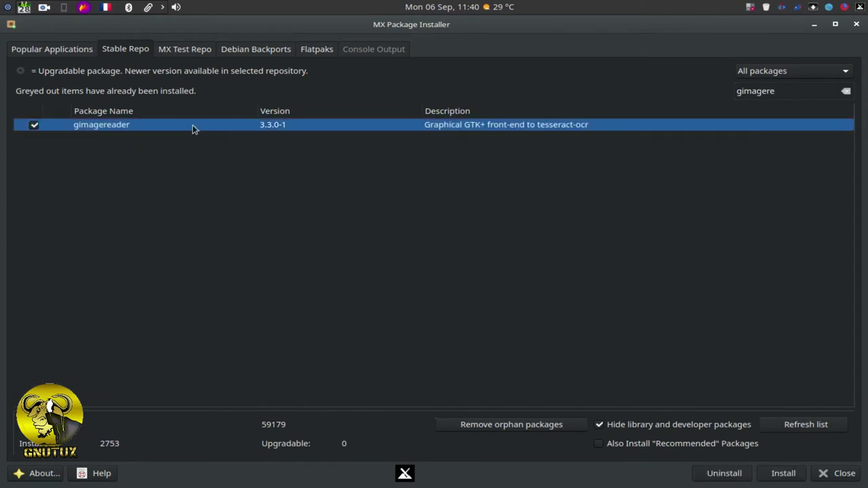
left_click(647, 444)
Search the package list for tesseract
left_click(846, 94)
key("ctrl+a")
key("BackSpace")
type("te")
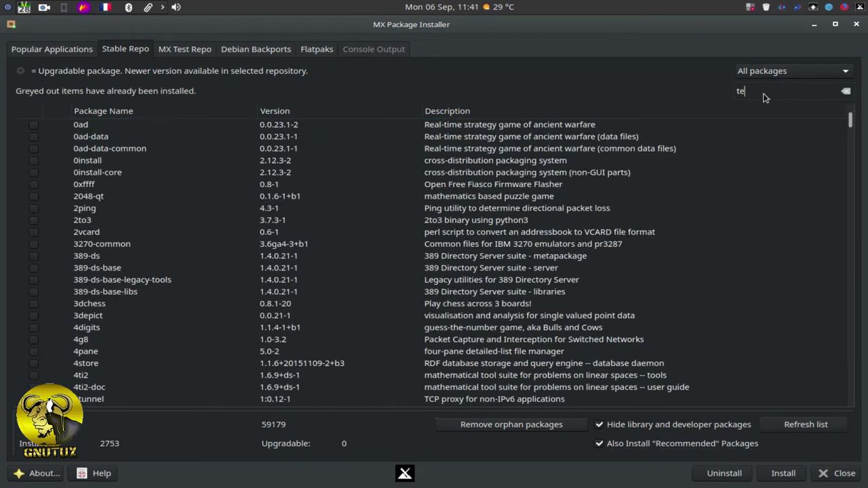
type("sst")
key("BackSpace")
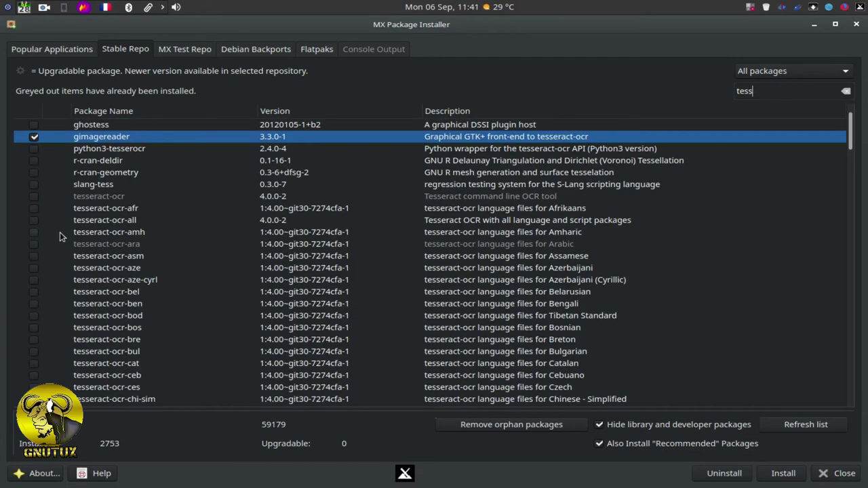
type("eract")
Mark the Arabic (ara), English (eng) and French (fra) tesseract language packs
left_click(81, 208)
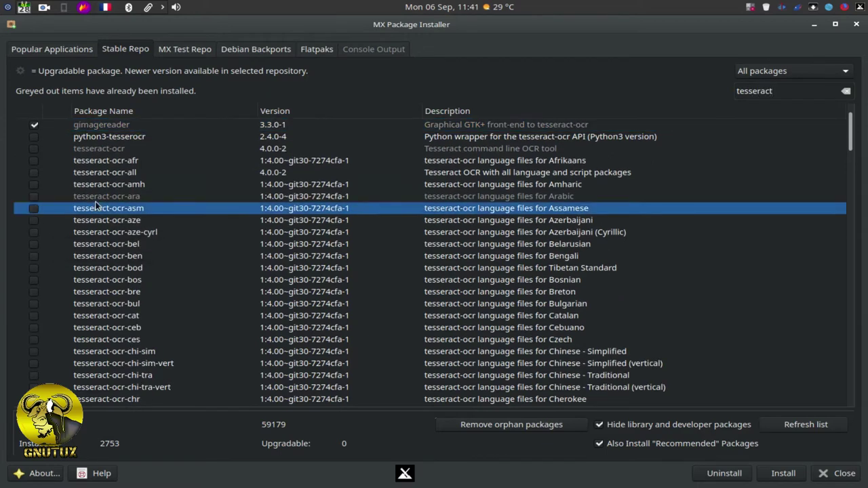
left_click(120, 198)
scroll(32, 261, "down", 4)
scroll(32, 271, "down", 2)
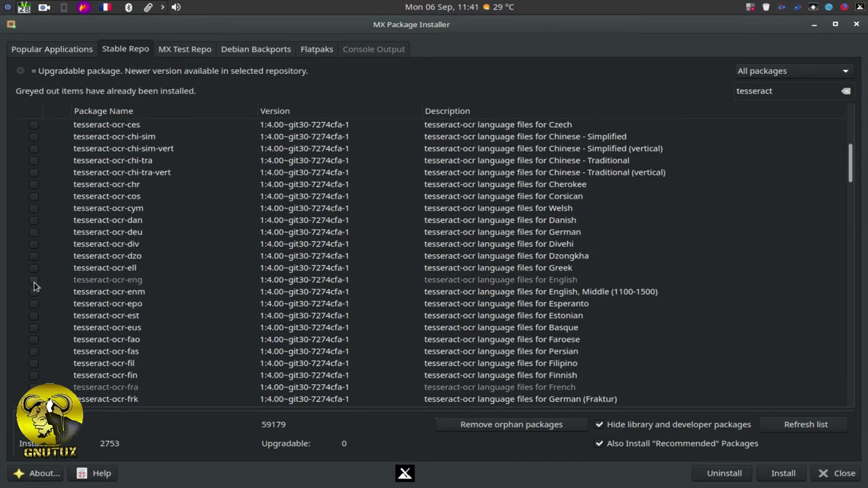
left_click(34, 279)
scroll(37, 252, "down", 4)
left_click(34, 244)
Look over the marked packages and start the installation
scroll(81, 354, "up", 2)
scroll(82, 353, "down", 7)
scroll(84, 360, "down", 4)
scroll(112, 360, "up", 4)
scroll(101, 356, "up", 7)
scroll(102, 355, "down", 4)
scroll(102, 355, "up", 3)
scroll(102, 356, "up", 6)
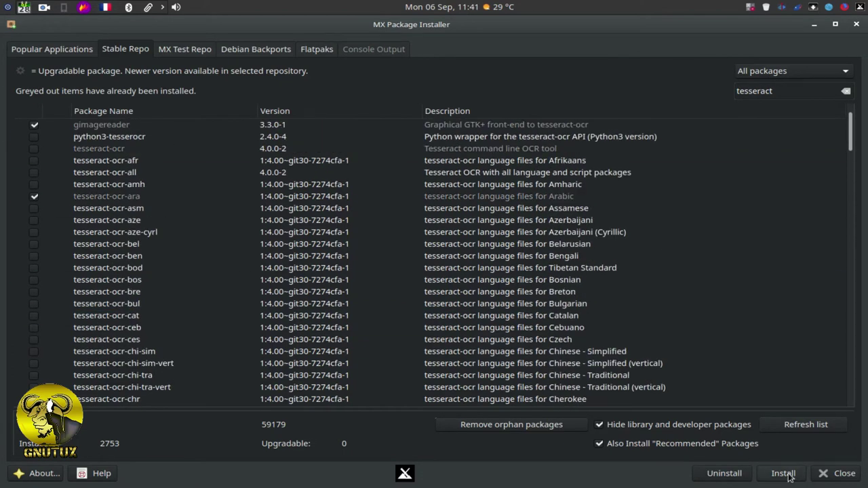
left_click(789, 475)
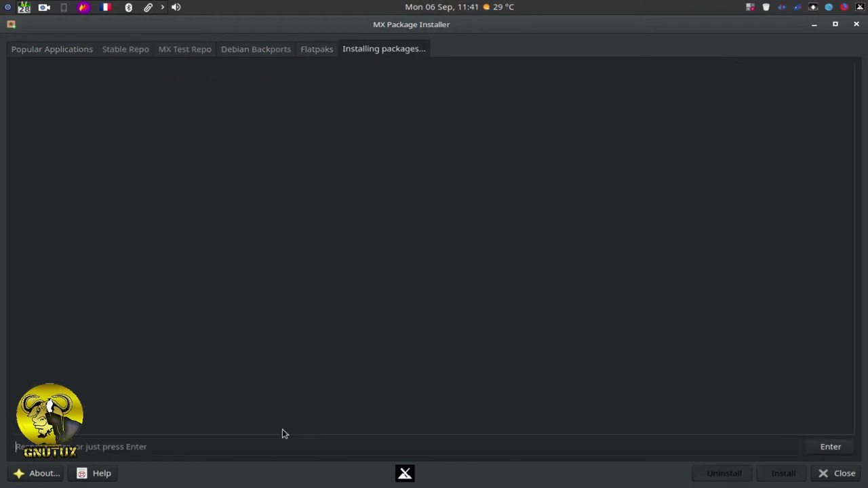
Confirm the package installation with OK and minimize MX Package Installer
left_click(582, 263)
left_click(815, 25)
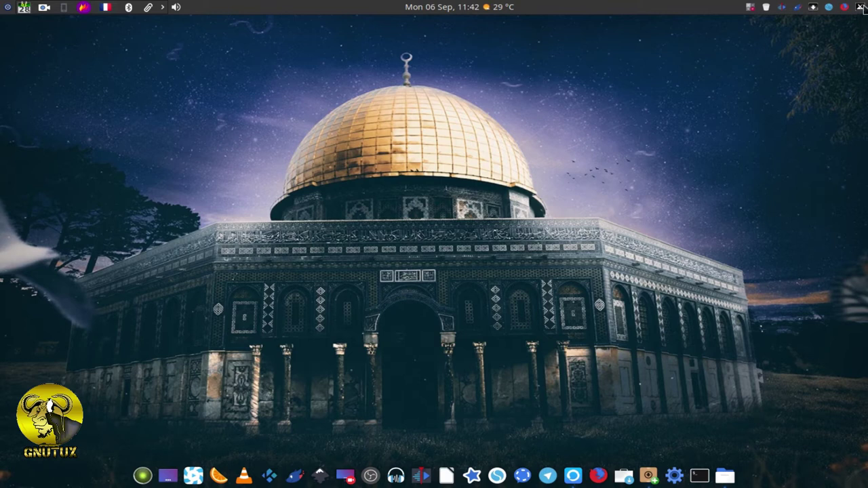
Launch gImageReader by searching 'gimage' in the Whisker application menu
left_click(858, 7)
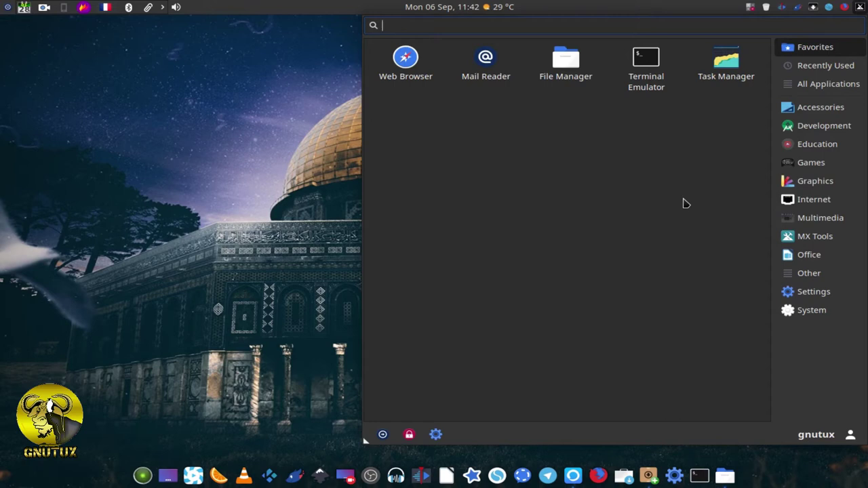
type("gimage")
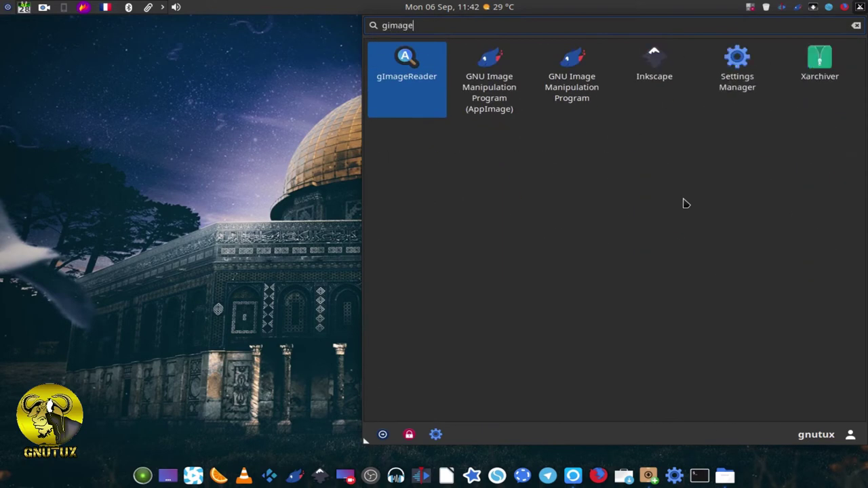
key("Return")
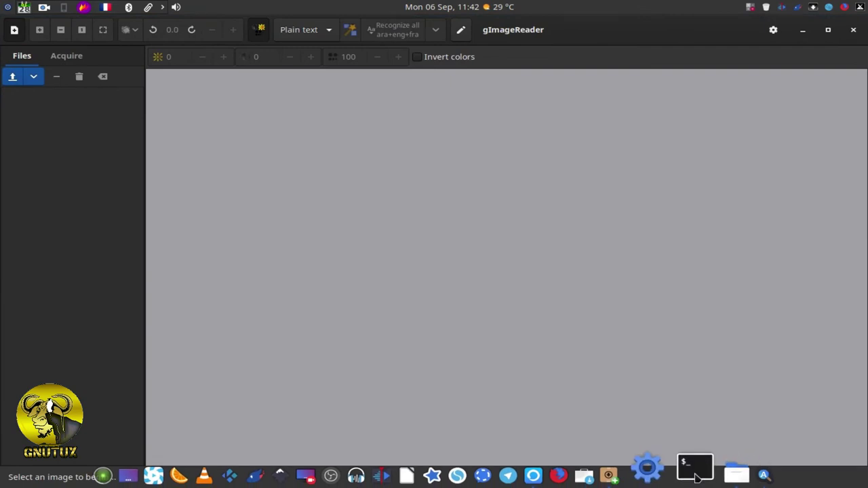
Drag FB_IMG_16253540779513404.jpg from Thunar's Pictures folder into gImageReader
left_click(736, 474)
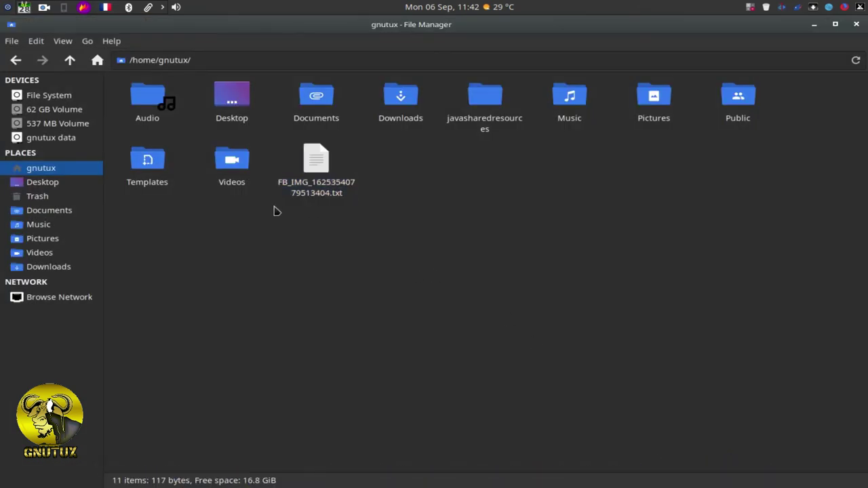
left_click(42, 238)
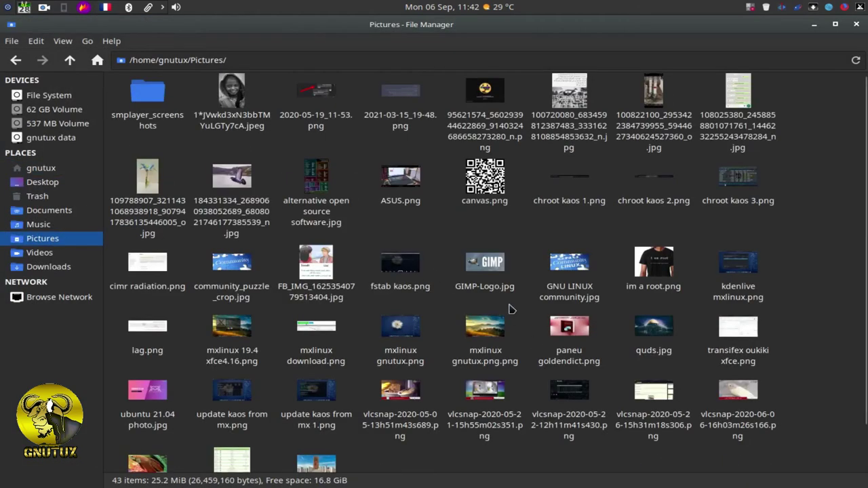
scroll(513, 300, "down", 1)
left_click_drag(316, 211, 576, 468)
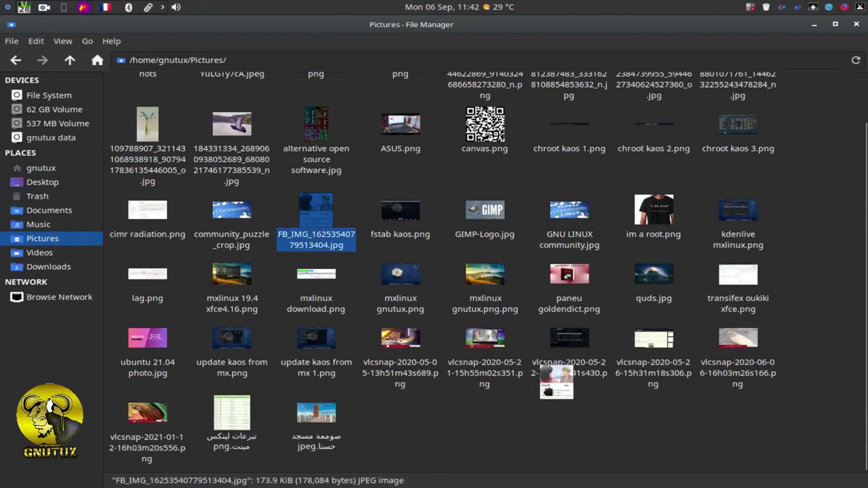
mouse_move(596, 485)
left_mouse_down()
mouse_move(588, 481)
mouse_move(740, 475)
mouse_move(233, 199)
left_mouse_up()
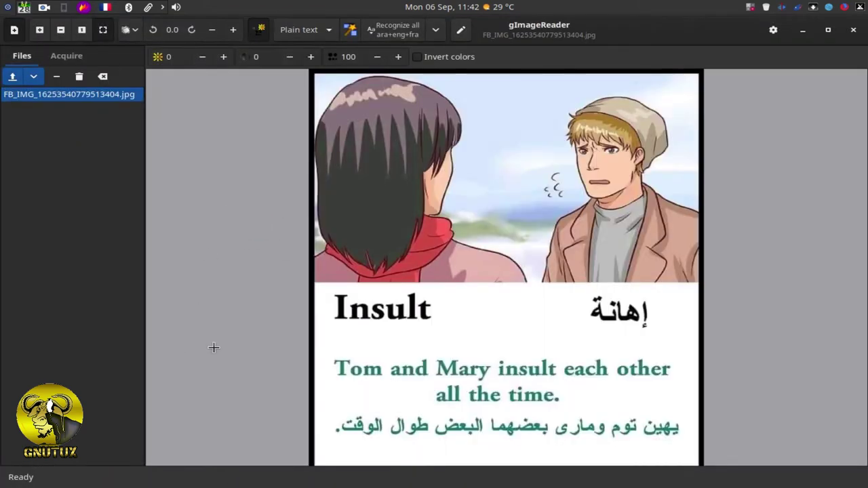
Show the output pane and set the recognition language to Arabic
left_click(461, 30)
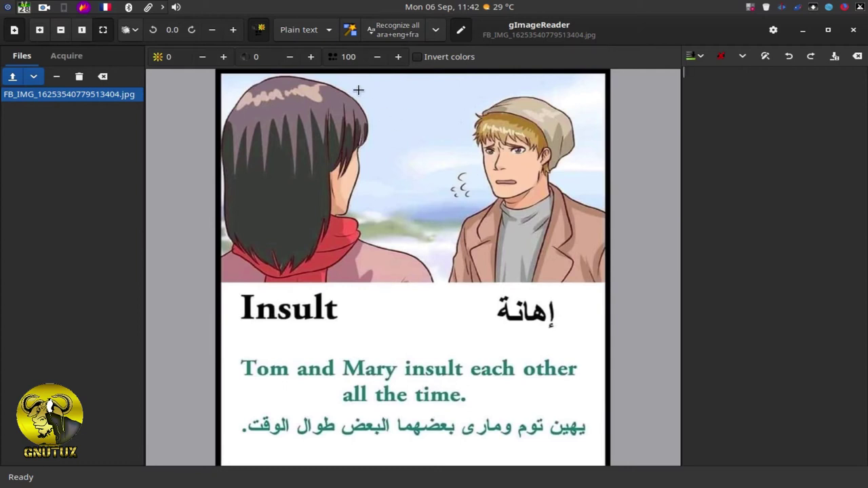
left_click(435, 31)
left_click(440, 57)
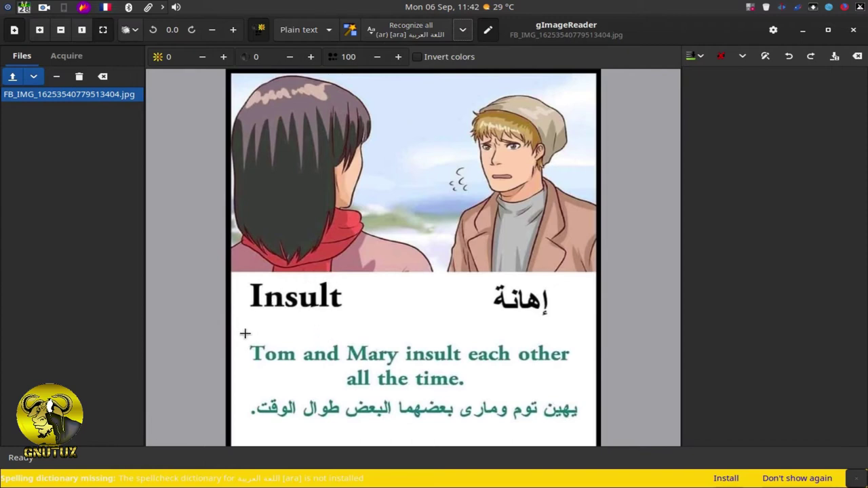
Box the Arabic sentence under the comic and recognise it into the output
mouse_move(242, 389)
left_mouse_down()
mouse_move(284, 417)
mouse_move(581, 432)
left_mouse_up()
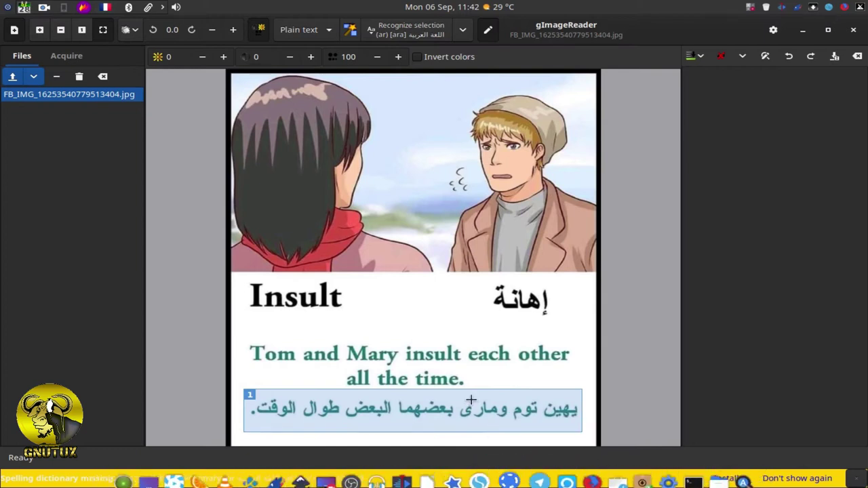
left_click(413, 29)
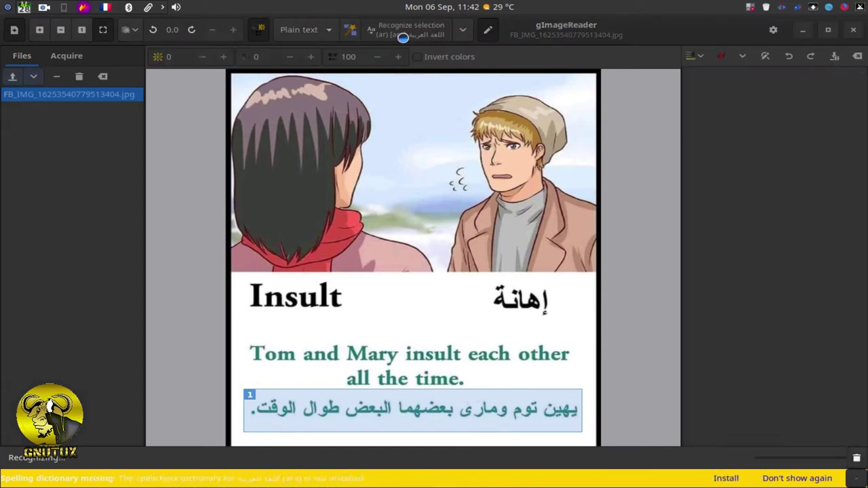
mouse_move(708, 72)
left_mouse_down()
mouse_move(782, 74)
mouse_move(841, 91)
left_mouse_up()
left_click(806, 128)
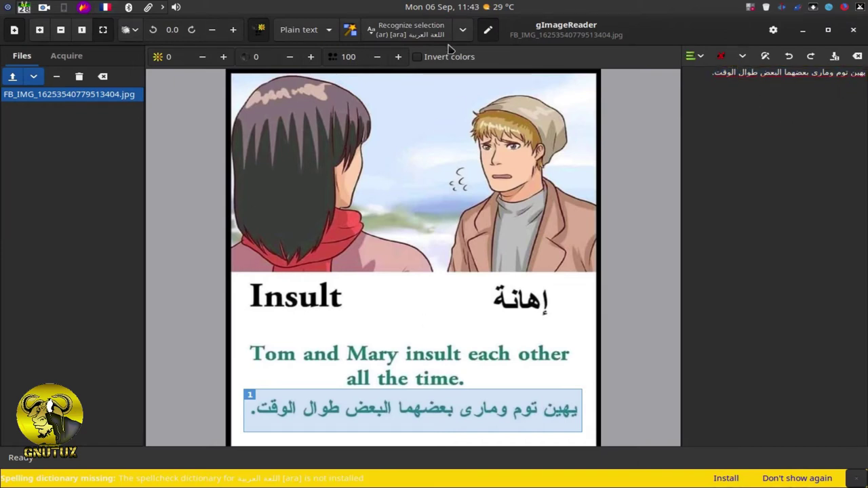
Recognise the boxed English sentence with English as the language
left_click(463, 30)
mouse_move(496, 70)
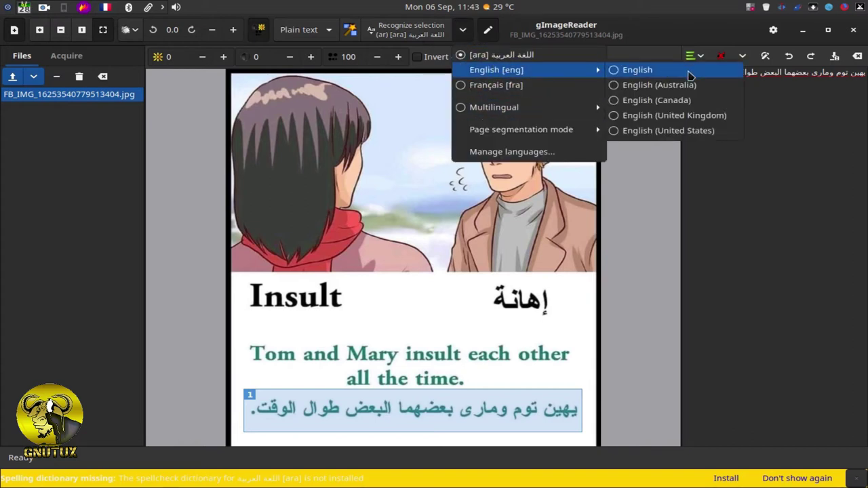
left_click(637, 70)
left_click_drag(235, 351, 591, 410)
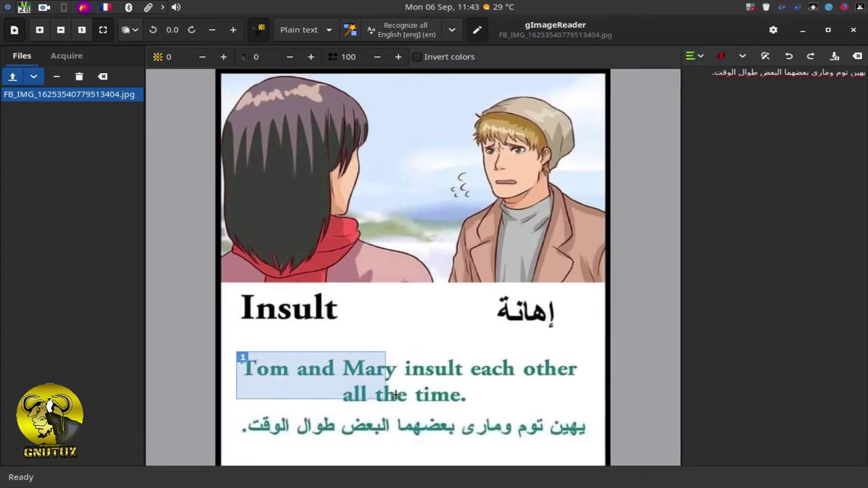
left_click(404, 34)
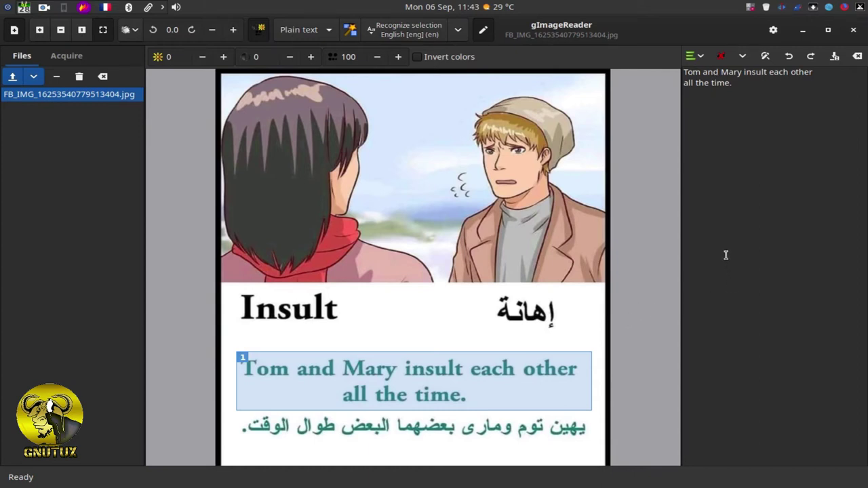
Switch to multilingual ara+eng+fra and box the text from Insult down to the Arabic line
left_click(462, 32)
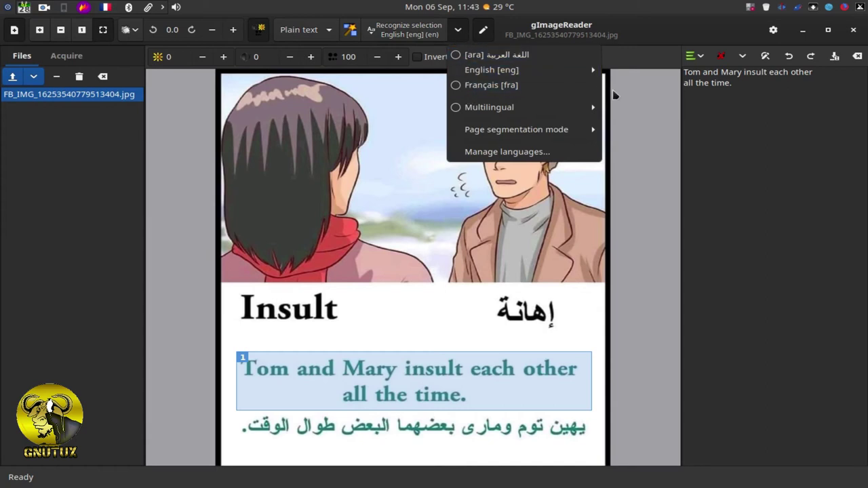
left_click(647, 119)
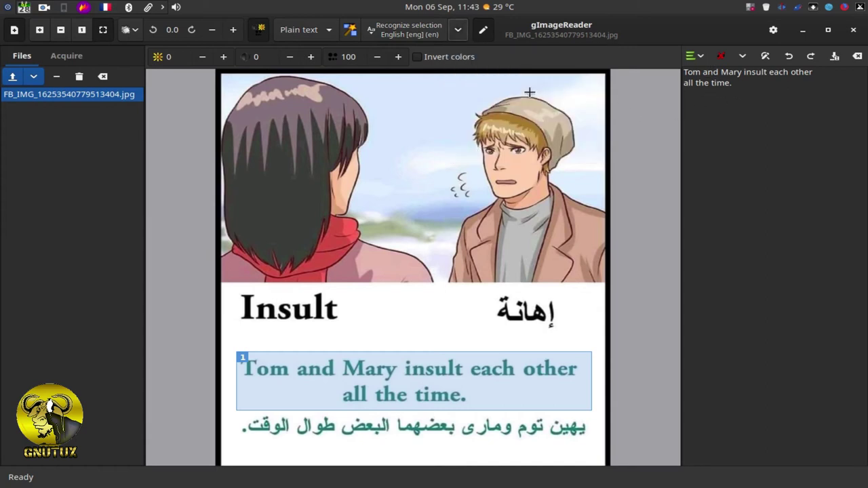
left_click(457, 30)
mouse_move(489, 107)
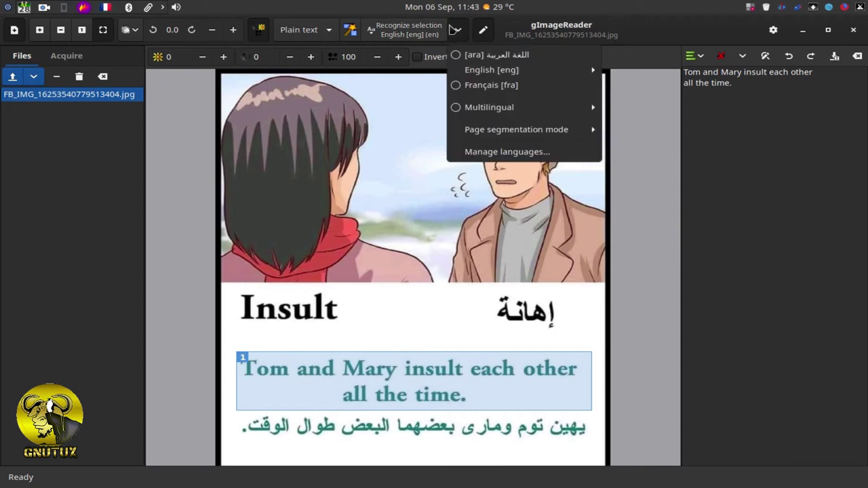
left_click(613, 122)
left_click(614, 107)
left_click(608, 107)
left_click(609, 122)
left_click(222, 333)
left_click_drag(234, 291, 589, 446)
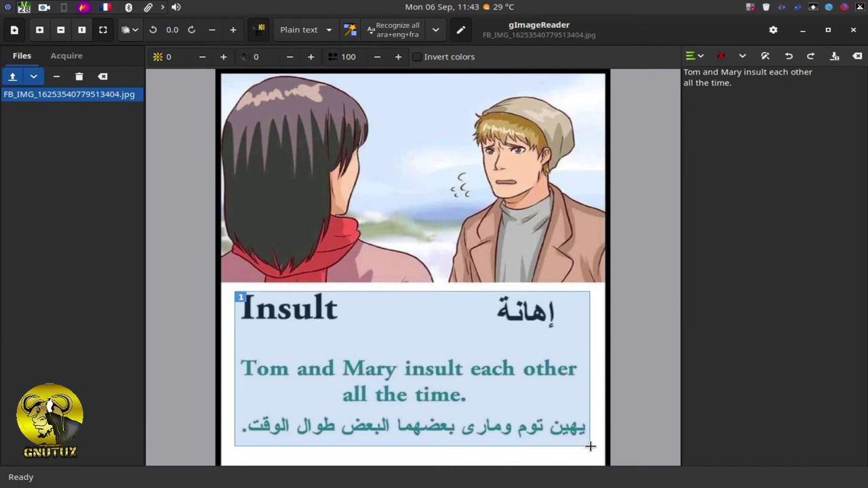
Nudge the box upward and recognise it, giving Insult, its Arabic title and both sentences
left_click_drag(240, 297, 239, 294)
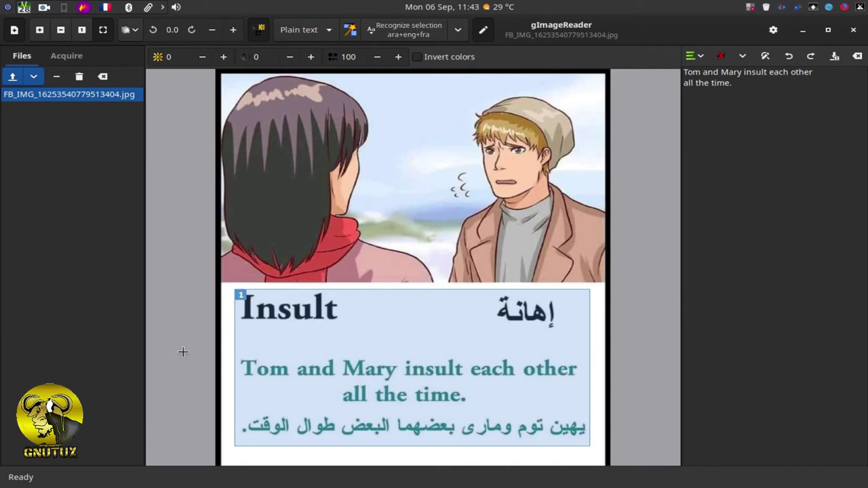
left_click(404, 31)
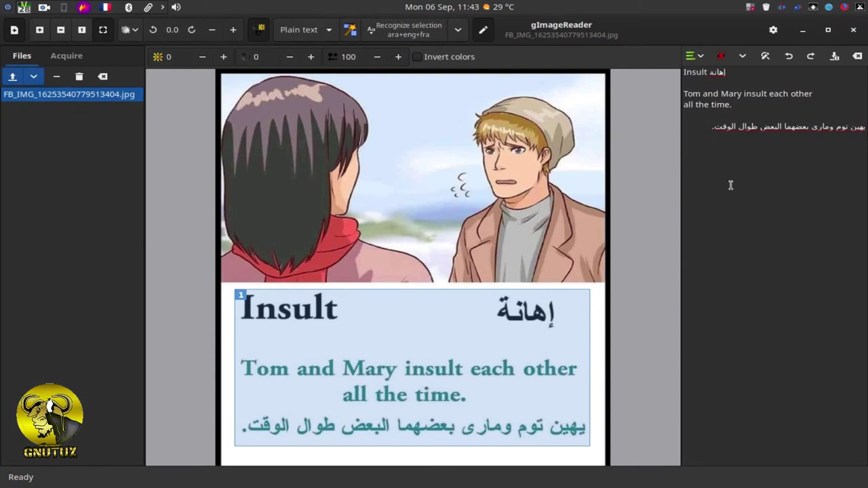
mouse_move(699, 196)
left_mouse_down()
mouse_move(782, 67)
mouse_move(669, 55)
left_mouse_up()
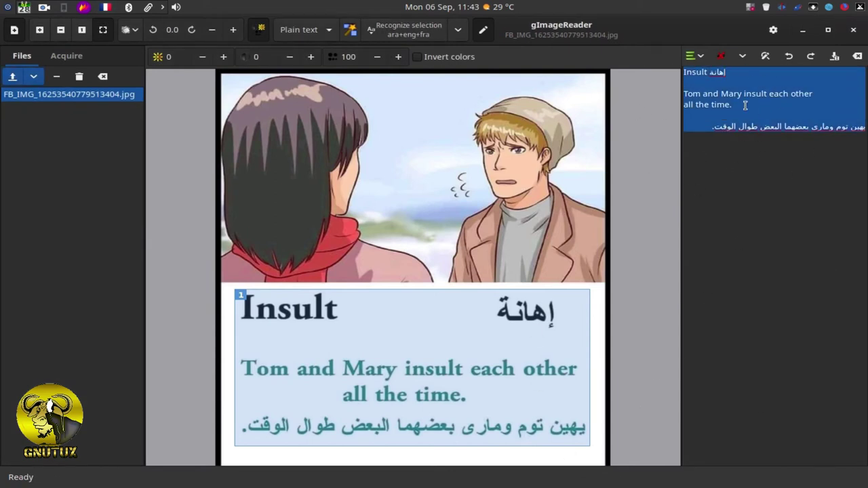
left_click(784, 190)
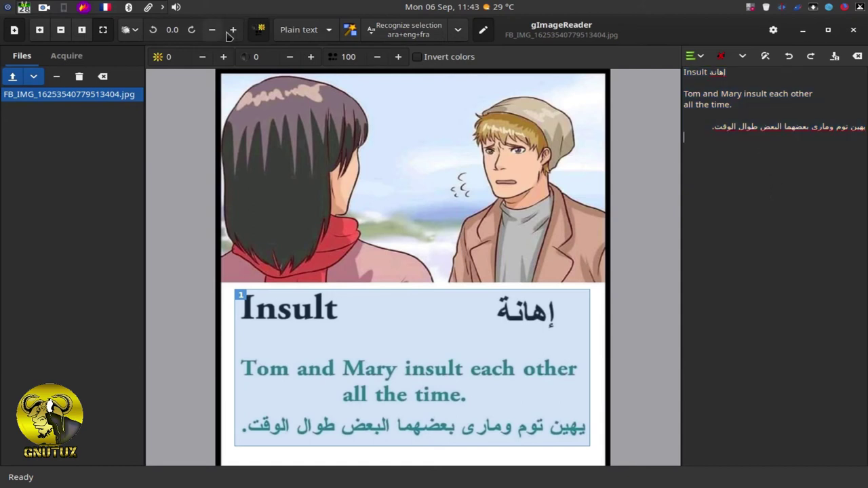
Switch the output to hOCR, PDF, saving the current text and trimming the file extension
left_click(328, 29)
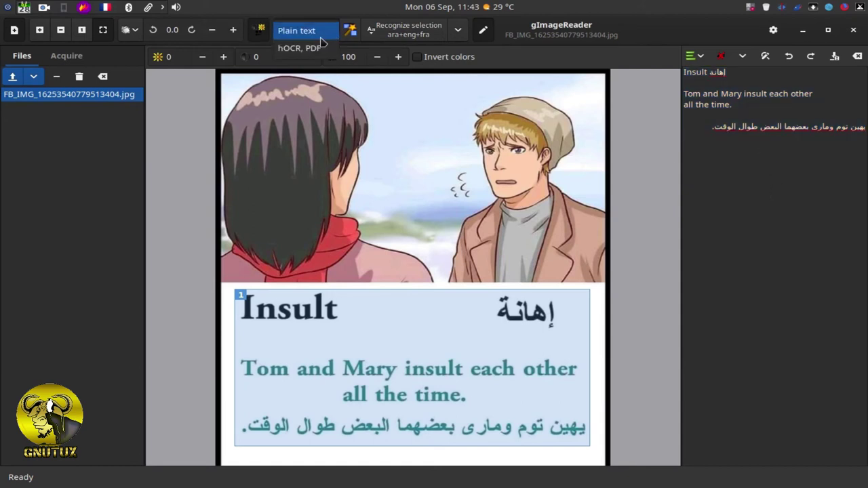
left_click(316, 52)
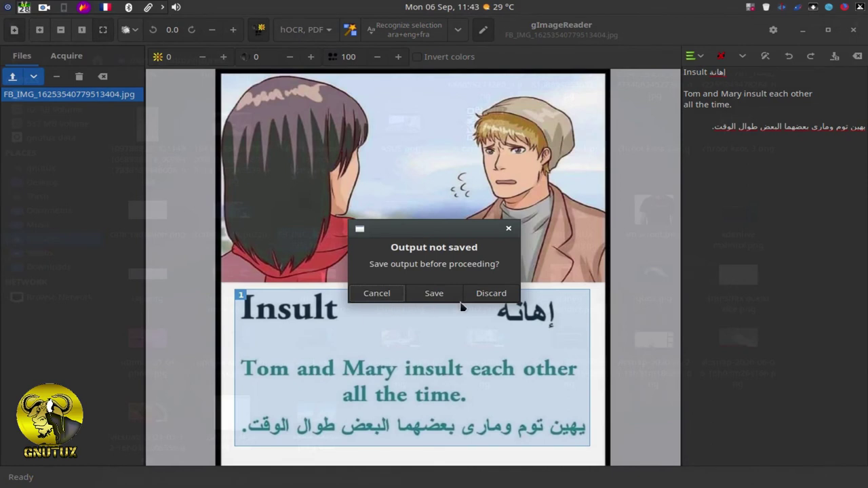
left_click(433, 294)
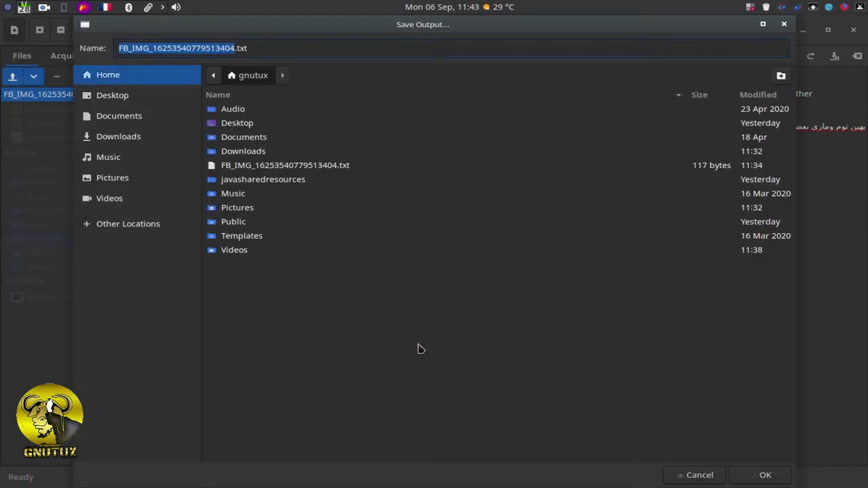
left_click(266, 49)
key("BackSpace")
key("BackSpace")
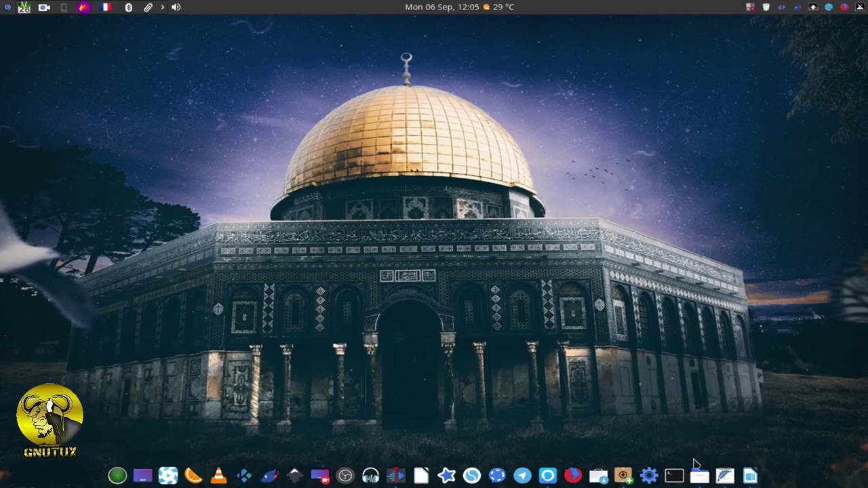
Open FB_IMG_16253540779513404.jpg from Thunar's Pictures folder in GIMP
left_click(696, 469)
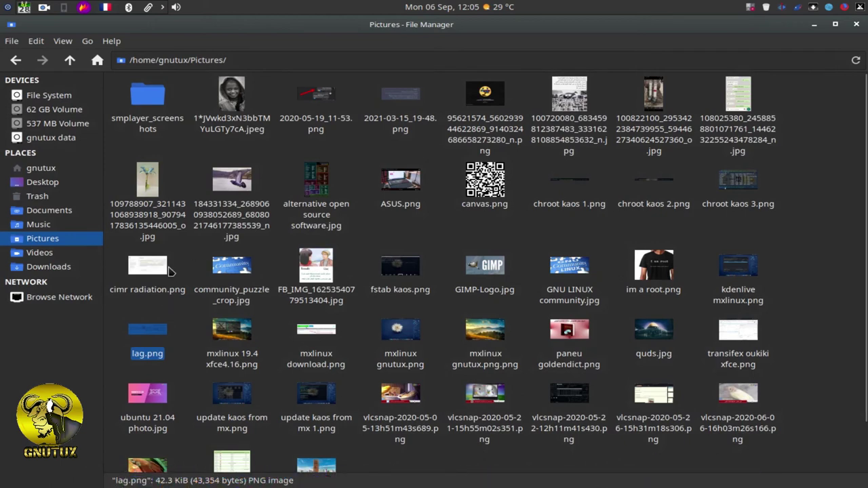
left_click(347, 290)
key("Return")
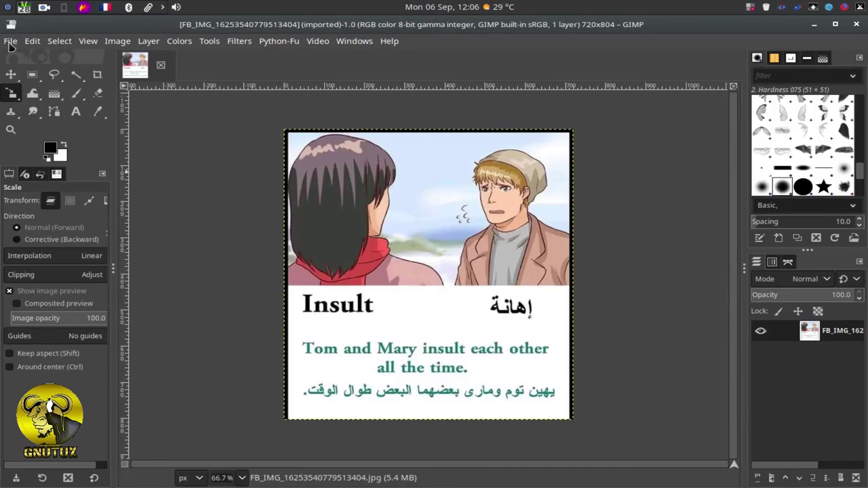
Export the comic image as a Portable Document Format file, FB_IMG_16253540779513404.pdf
key("ctrl+shift+e")
left_click(177, 291)
scroll(268, 363, "down", 5)
scroll(267, 362, "down", 5)
scroll(268, 363, "down", 5)
scroll(268, 362, "down", 5)
scroll(268, 362, "down", 5)
scroll(268, 363, "up", 10)
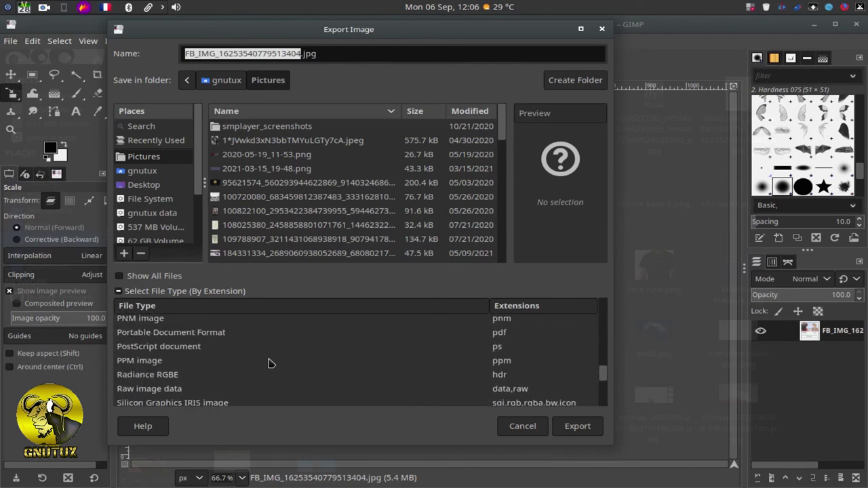
left_click(498, 349)
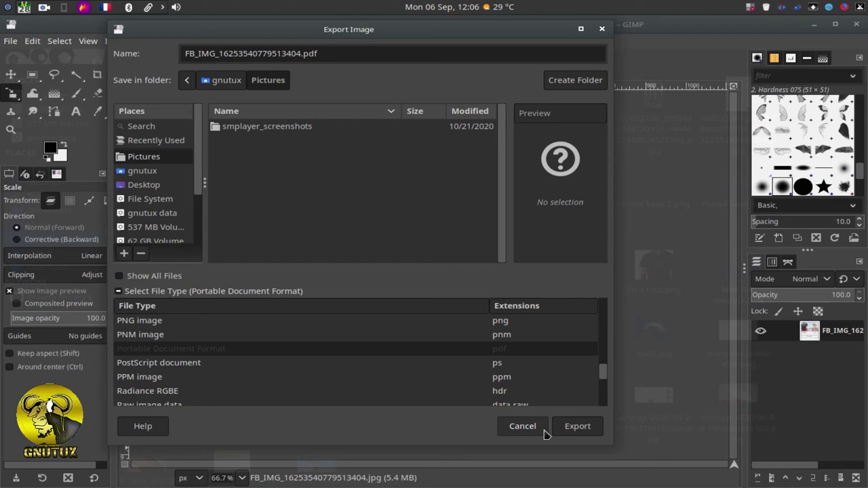
left_click(575, 425)
left_click(509, 285)
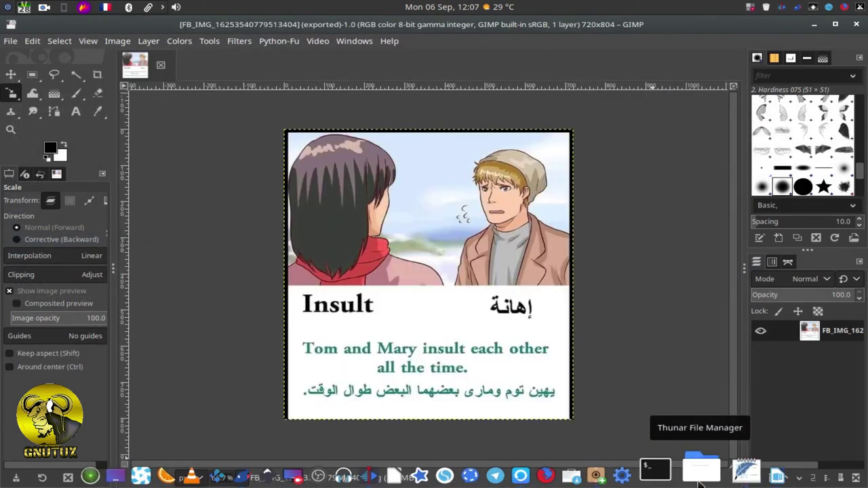
Locate FB_IMG_16253540779513404.pdf in Thunar's Pictures folder and bring up its actions menu
left_click(724, 476)
left_click(42, 238)
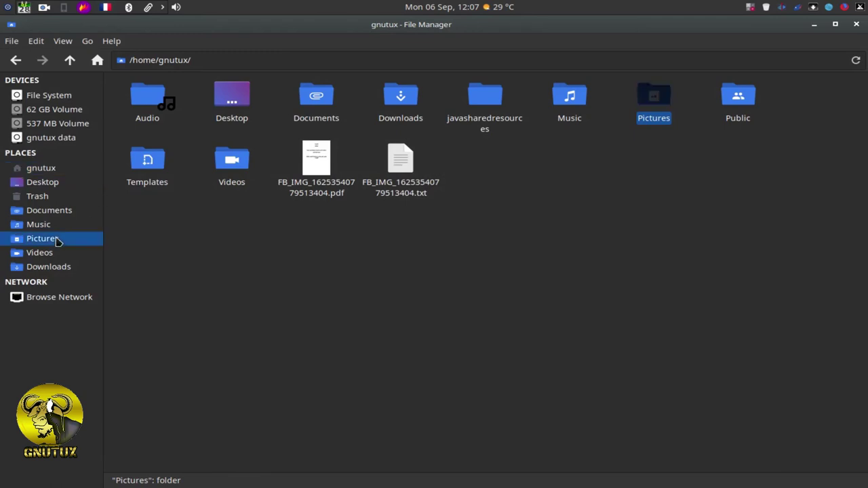
left_click(407, 285)
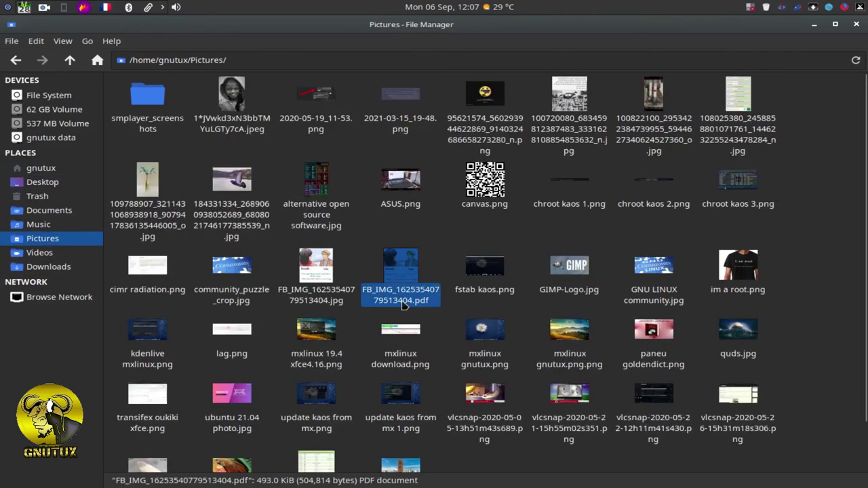
right_click(401, 288)
mouse_move(438, 57)
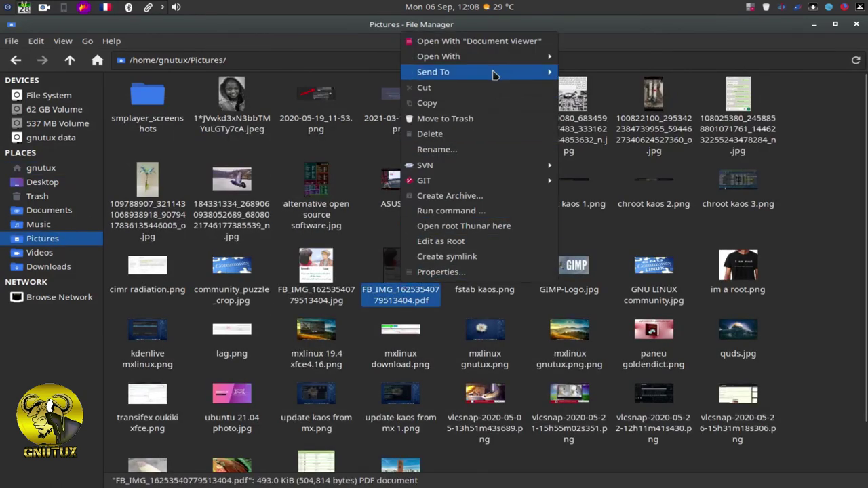
Open the PDF in qpdfview, zoom in, and cancel a first annotation attempt over Insult
left_click(618, 58)
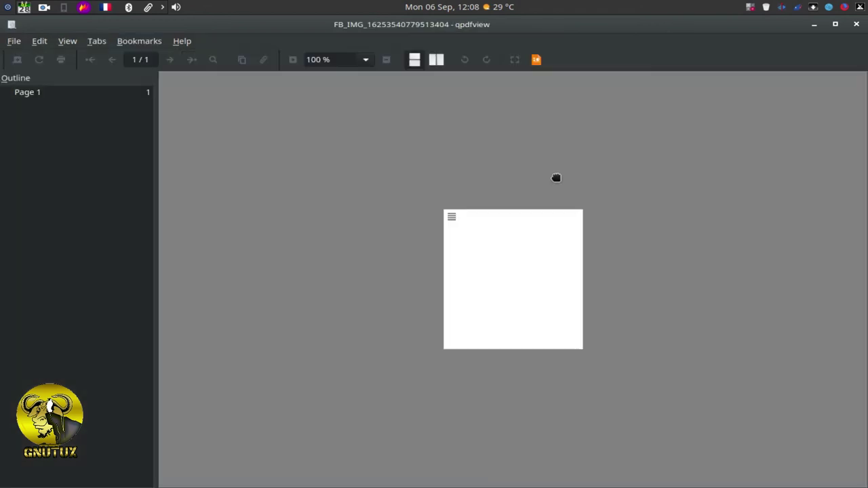
scroll(534, 324, "up", 2)
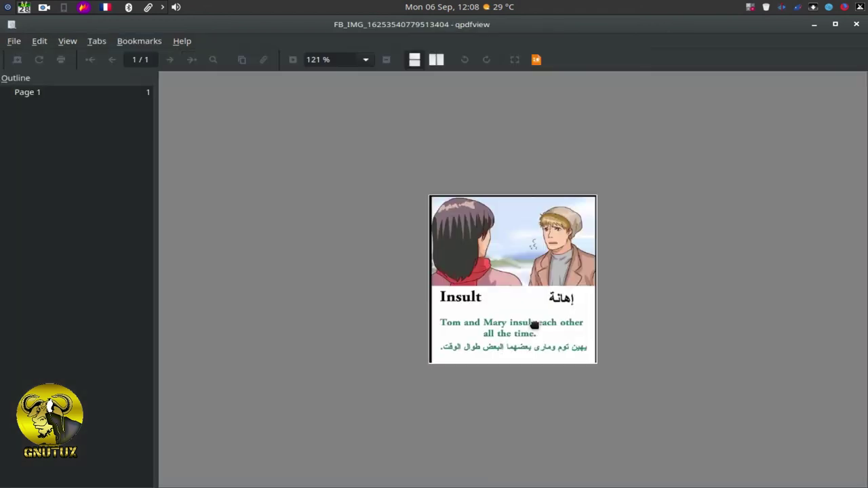
scroll(533, 324, "up", 6)
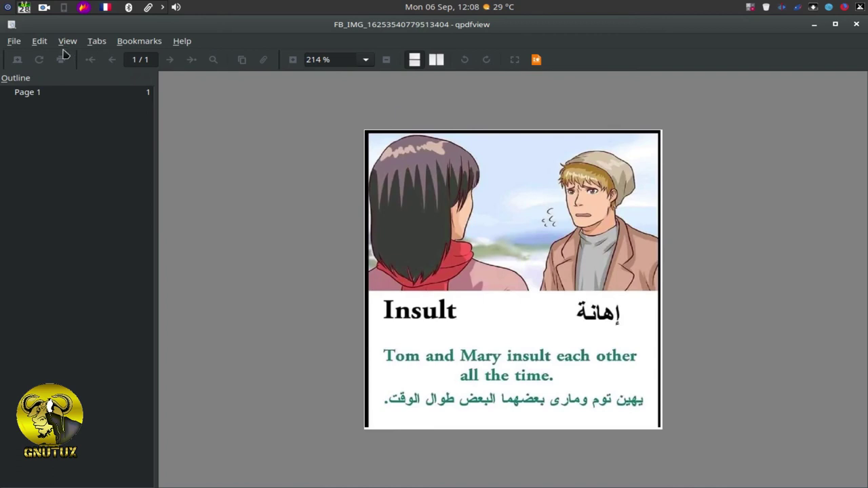
left_click(34, 42)
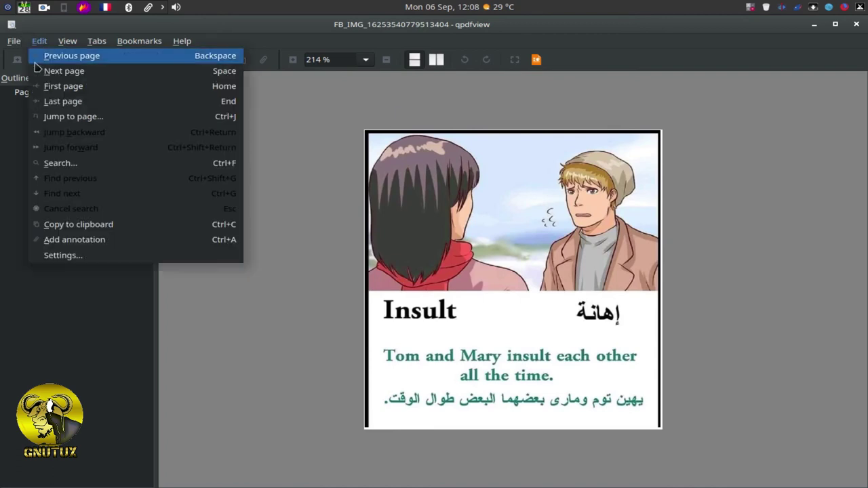
left_click(102, 241)
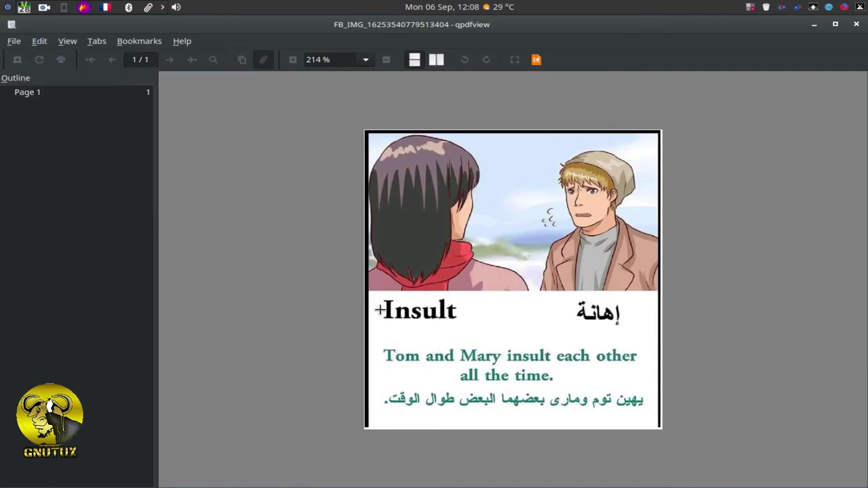
left_click_drag(410, 311, 417, 294)
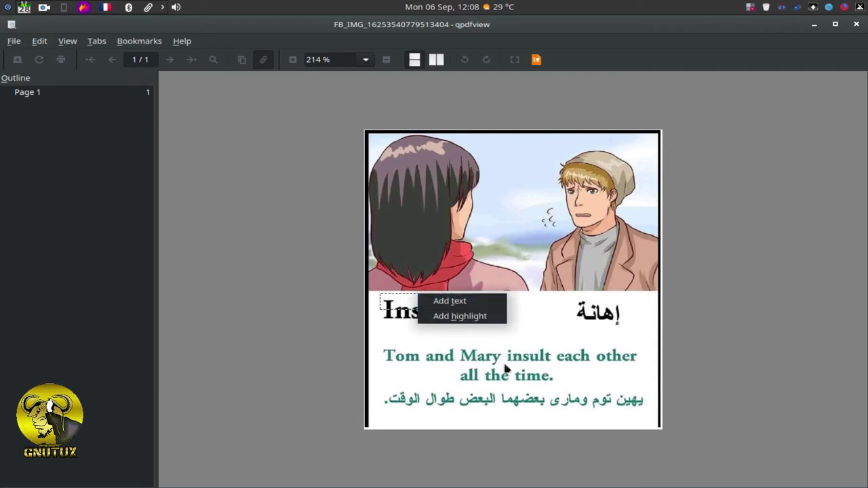
left_click(505, 368)
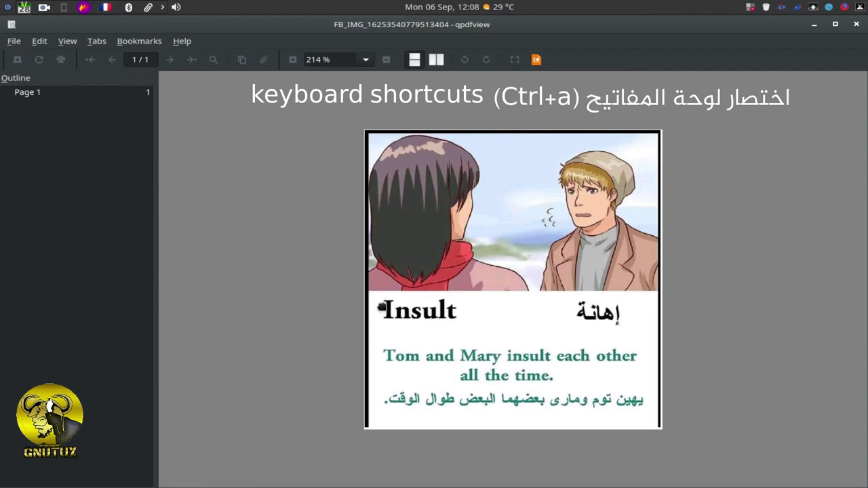
Highlight the word Insult and its Arabic translation in yellow
key("ctrl+a")
left_click_drag(378, 294, 464, 325)
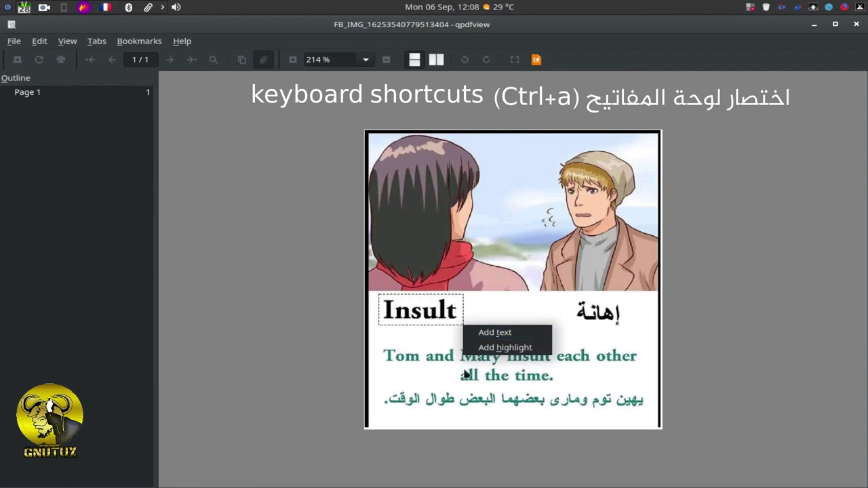
left_click(476, 347)
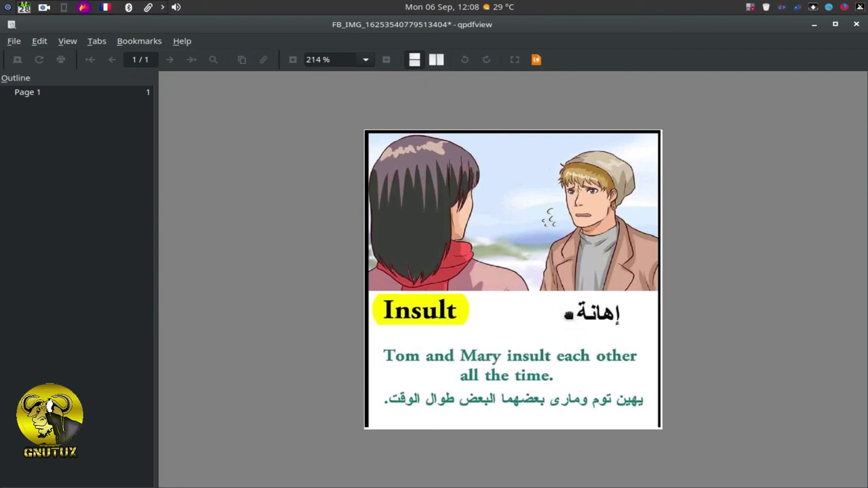
key("ctrl+a")
left_click_drag(567, 296, 634, 333)
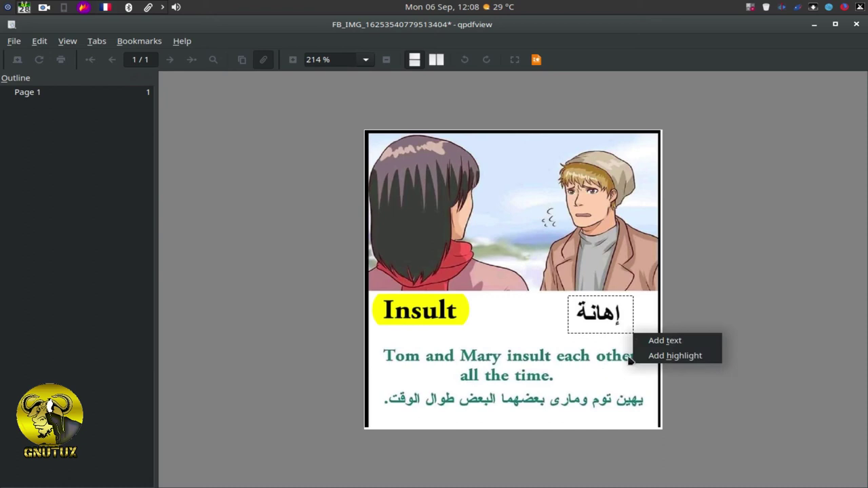
left_click(640, 354)
Highlight the English sentence and the Arabic sentence in yellow
key("ctrl+a")
left_click_drag(380, 342, 642, 387)
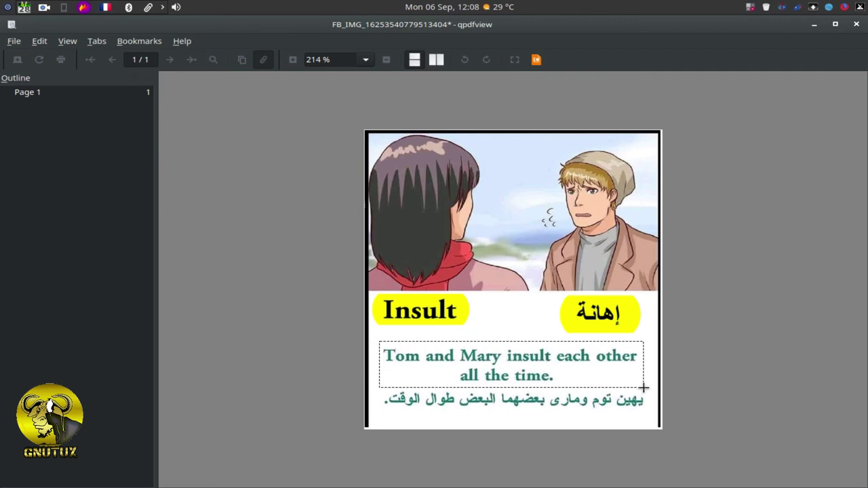
left_click(667, 414)
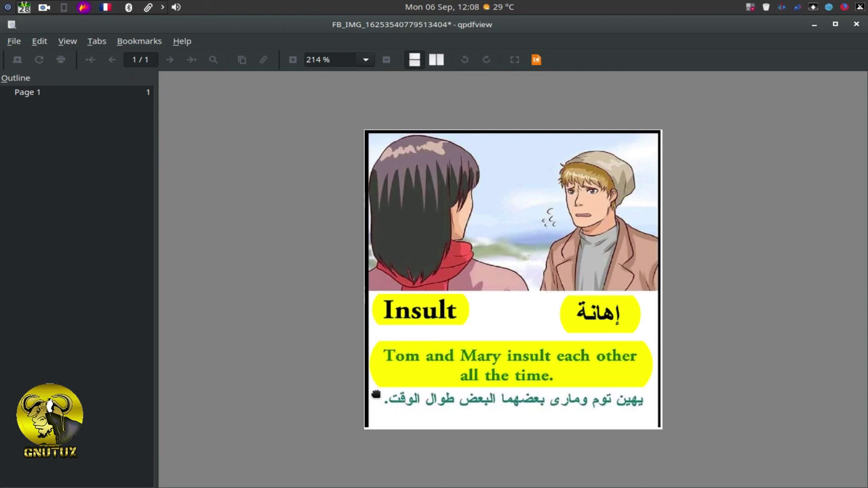
key("ctrl+a")
left_click_drag(379, 388, 648, 410)
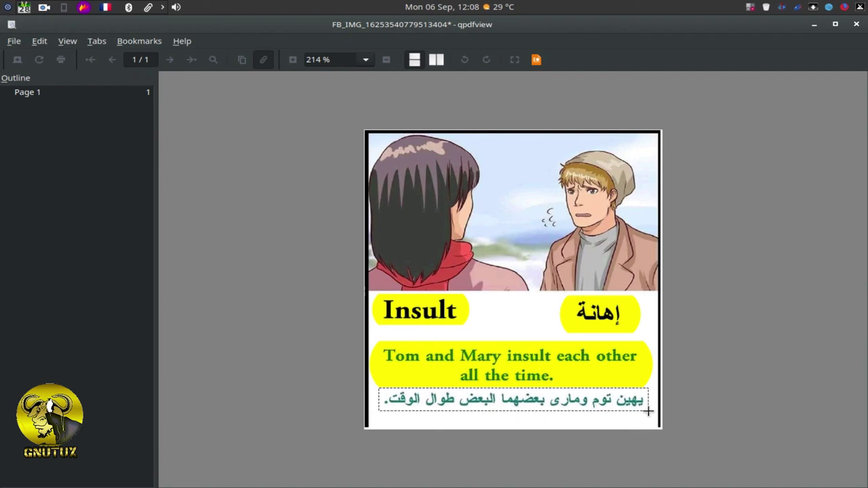
left_click(688, 432)
mouse_move(133, 469)
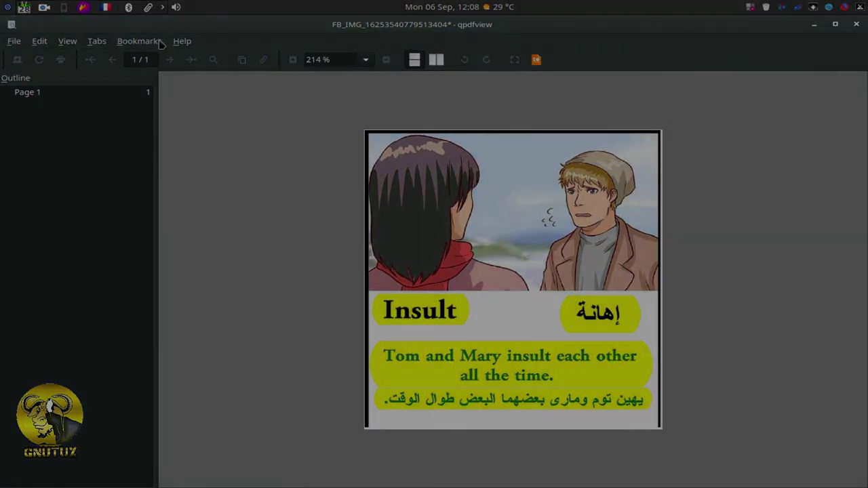
left_click(181, 42)
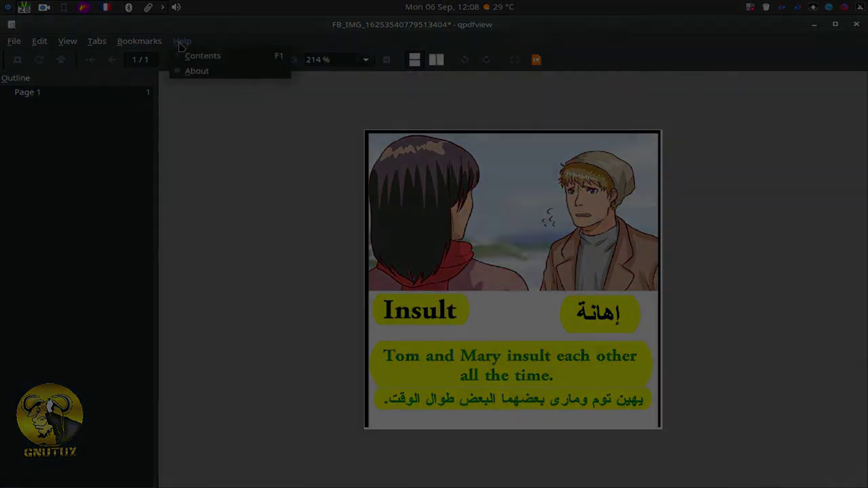
left_click(197, 70)
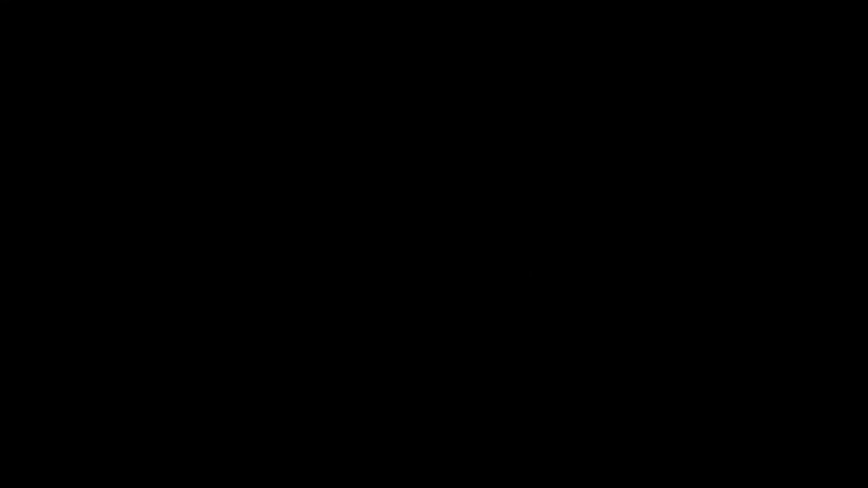